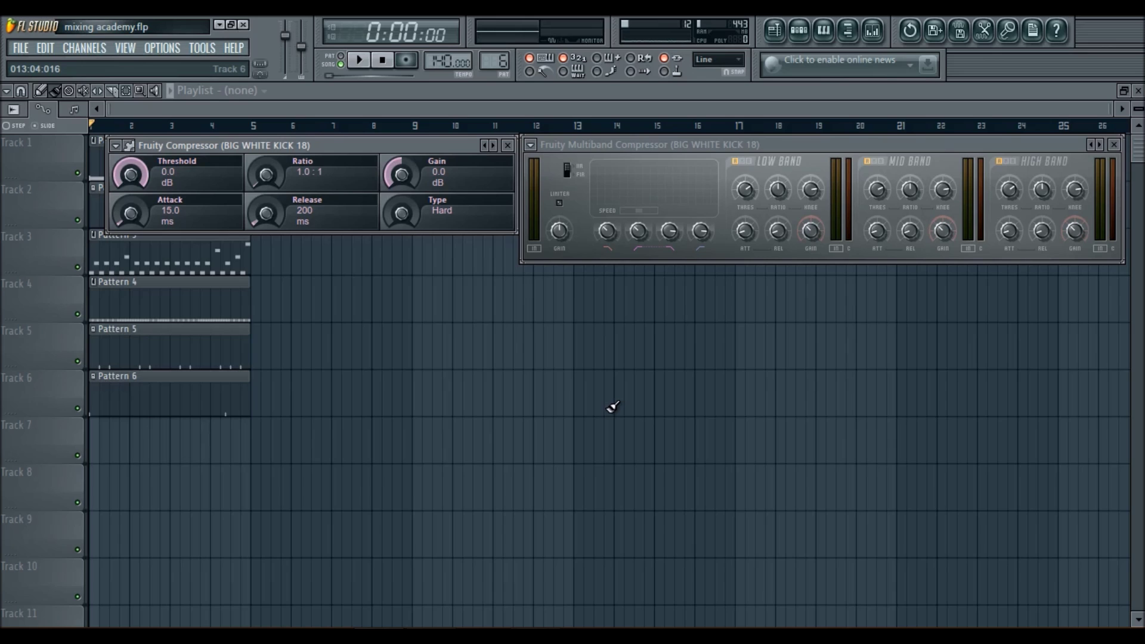
{"action": "left_click", "coordinate": [779, 232]}
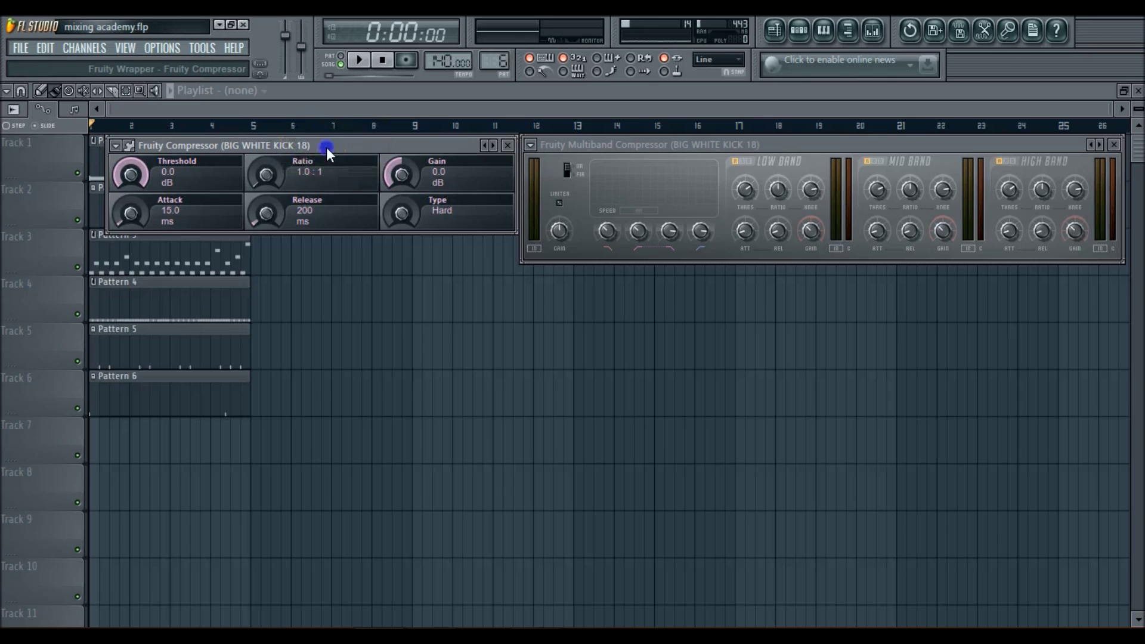
{"action": "left_click", "coordinate": [585, 148]}
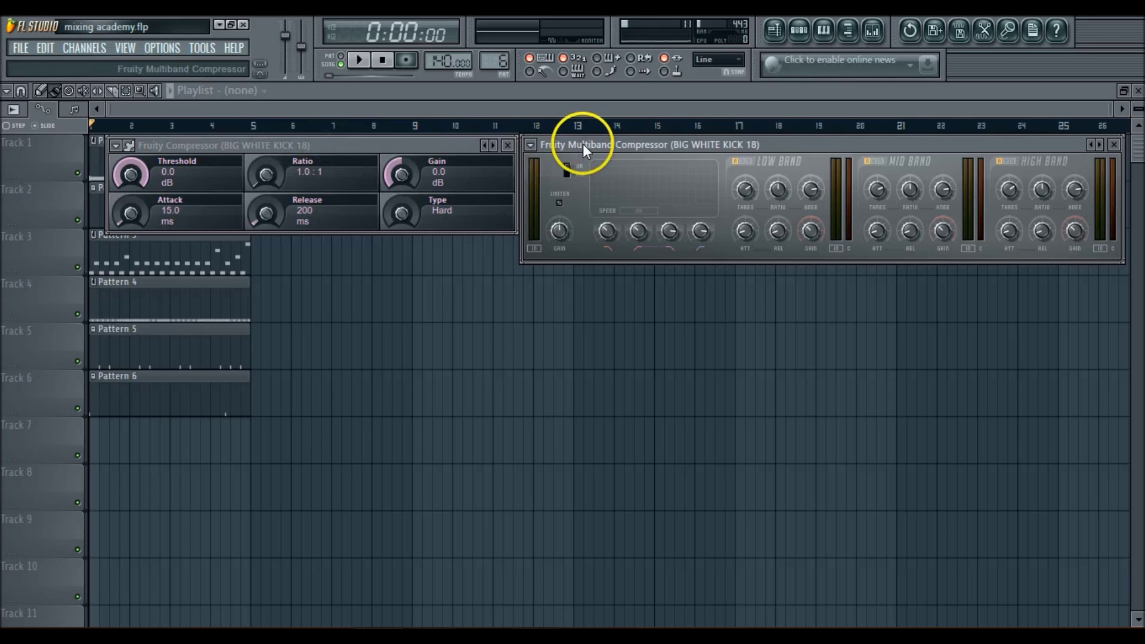
{"action": "left_click", "coordinate": [217, 144]}
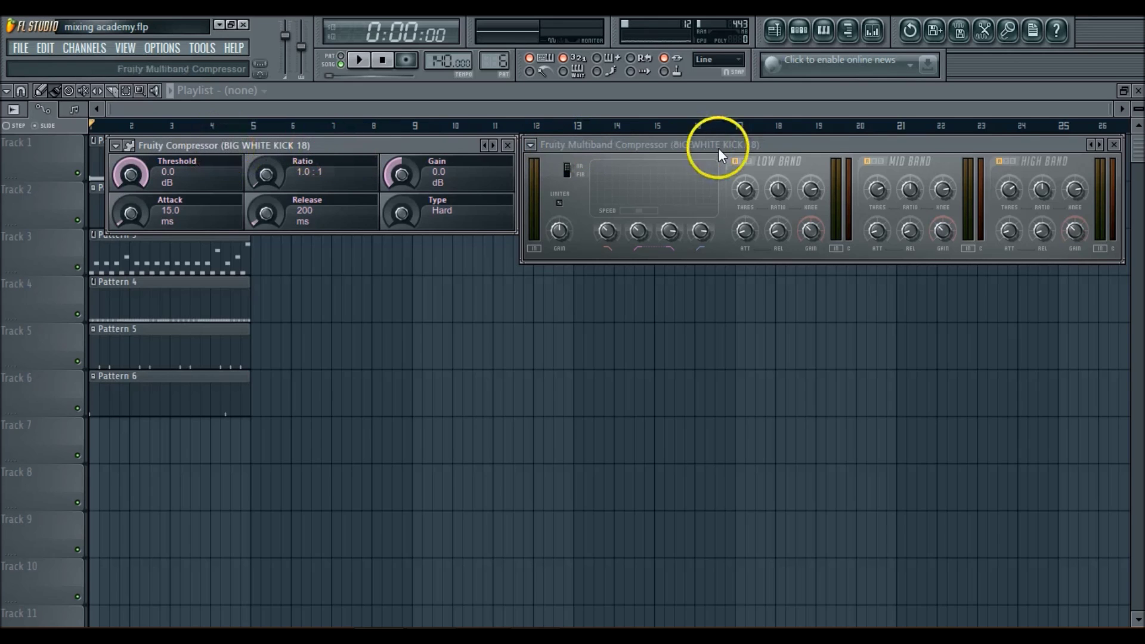
{"action": "left_click", "coordinate": [652, 148]}
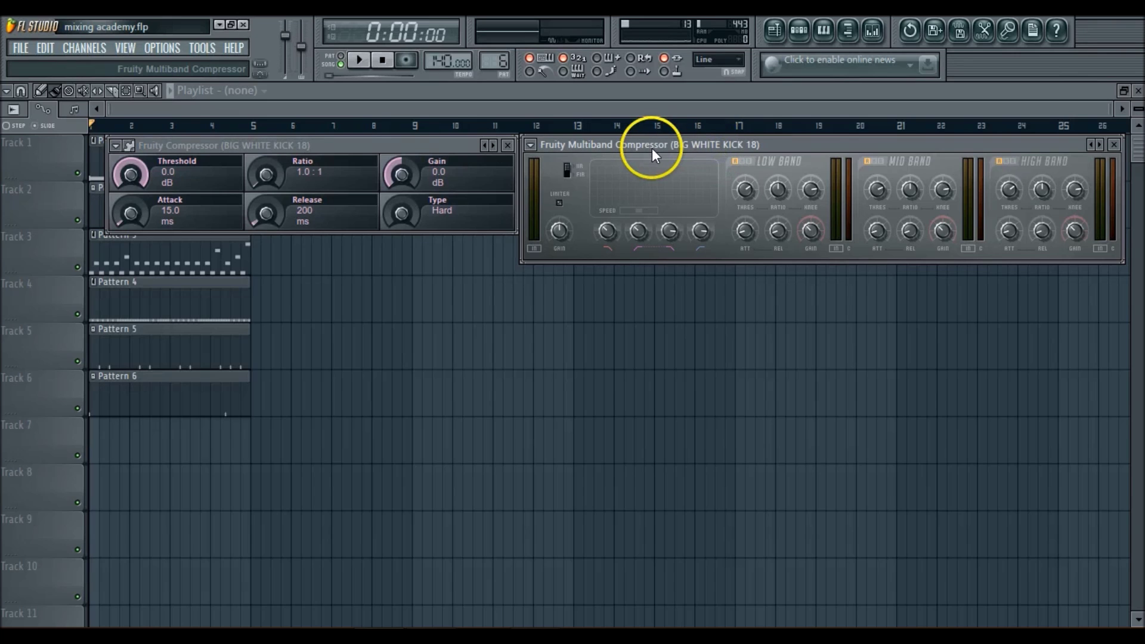
{"action": "left_click", "coordinate": [295, 145]}
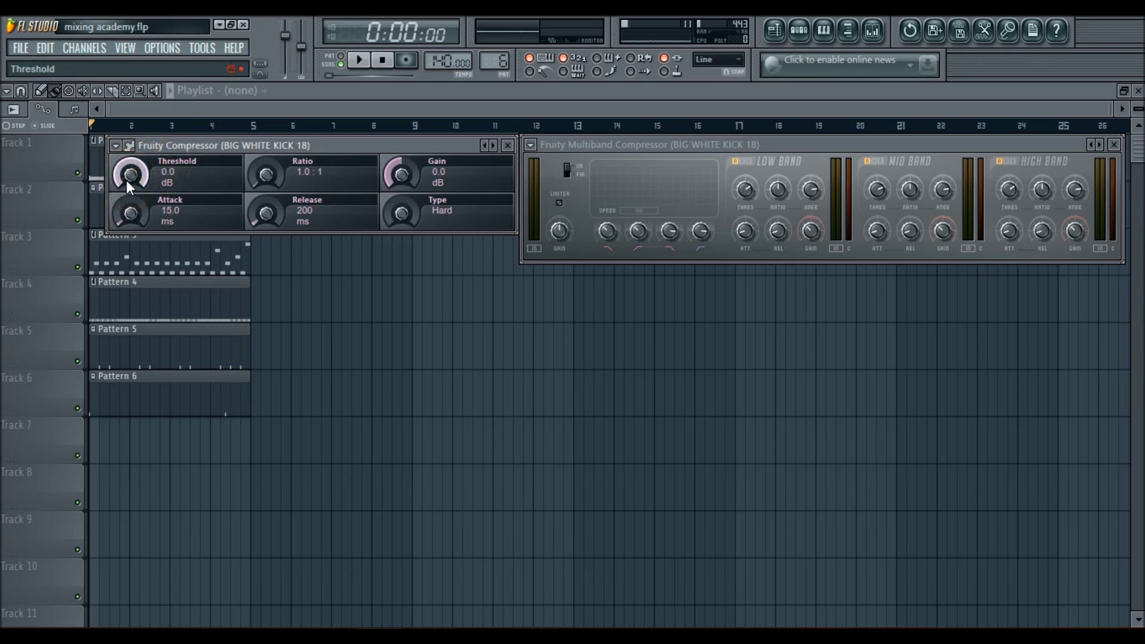
Drag the Multiband Compressor's Low Band THRES knob down until it reads about -22.9 dB
{"action": "mouse_move", "coordinate": [127, 180]}
{"action": "left_mouse_down"}
{"action": "mouse_move", "coordinate": [174, 179]}
{"action": "mouse_move", "coordinate": [135, 178]}
{"action": "left_mouse_up"}
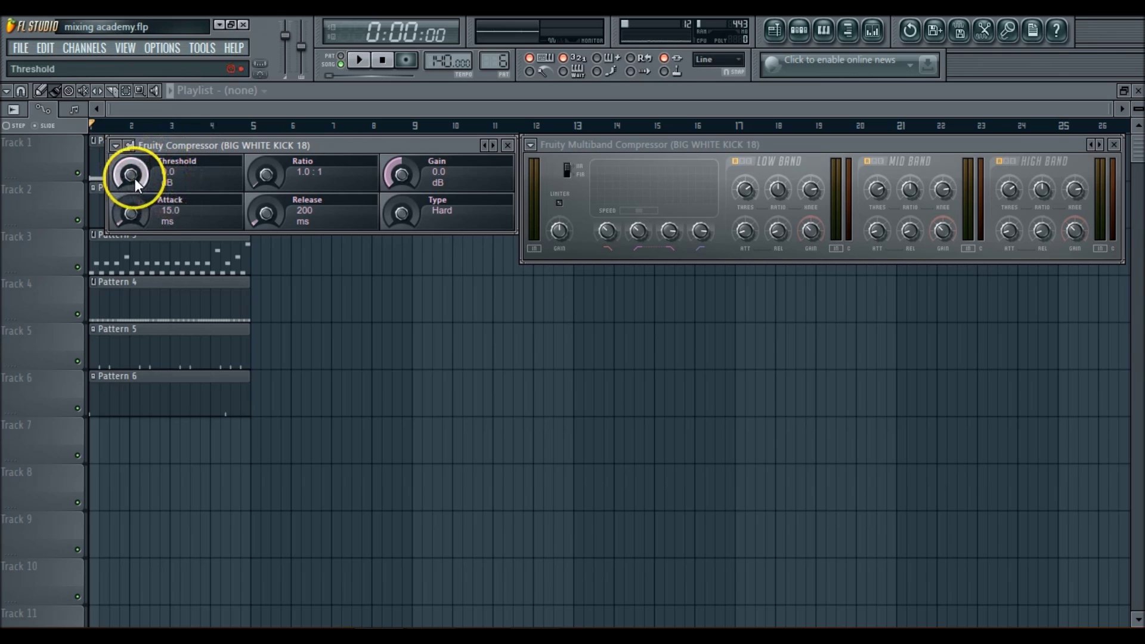
{"action": "left_click", "coordinate": [134, 178]}
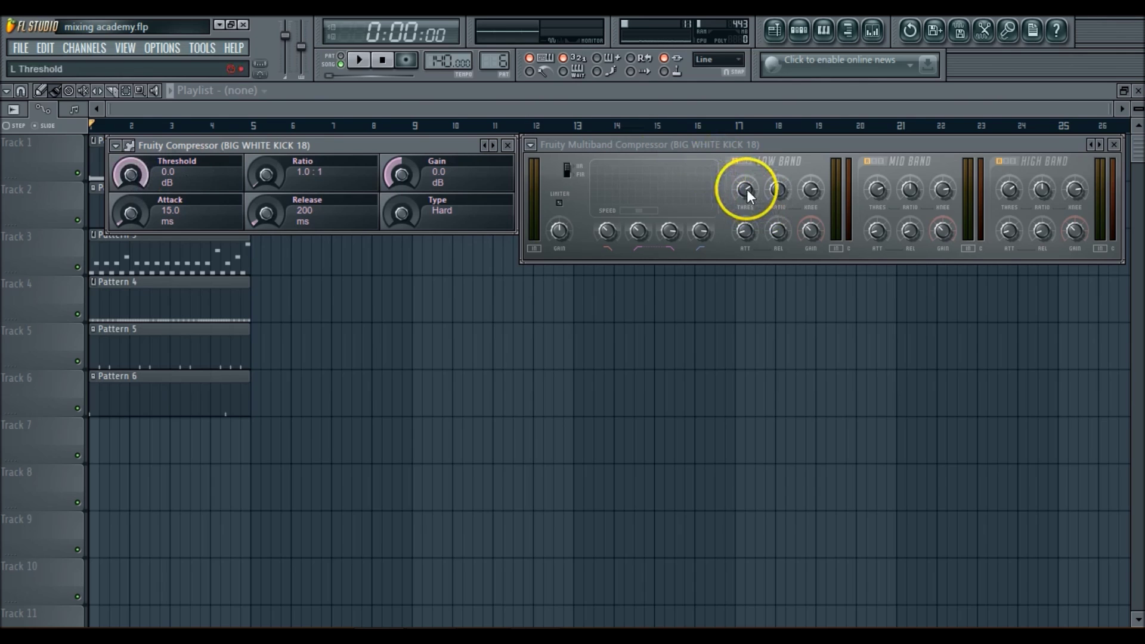
{"action": "left_click_drag", "start_coordinate": [747, 192], "coordinate": [747, 214]}
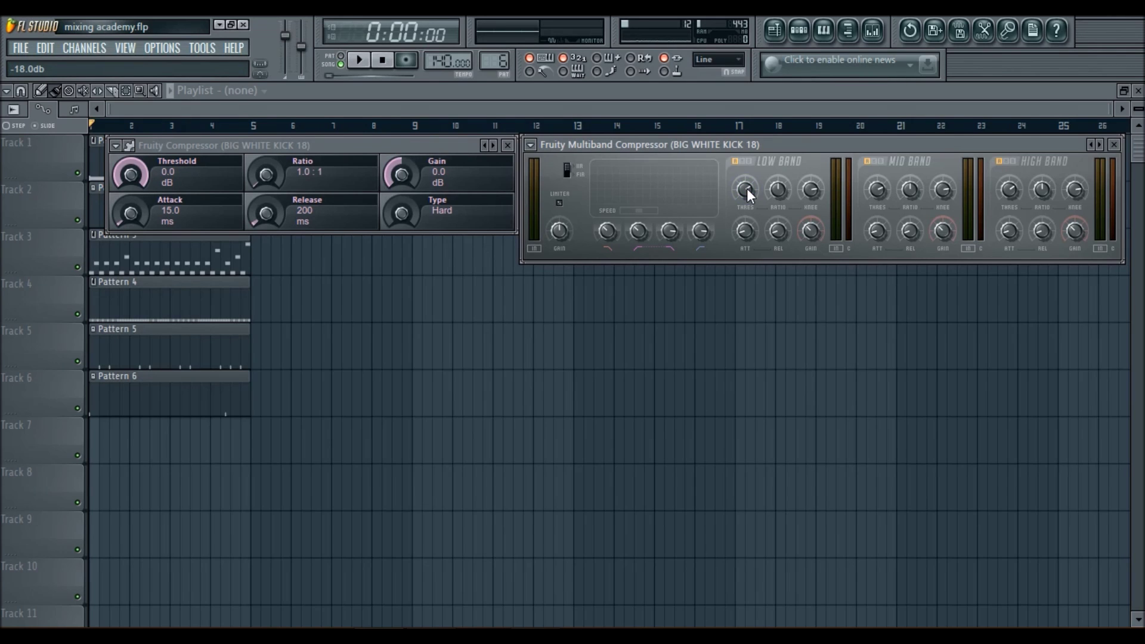
{"action": "mouse_move", "coordinate": [746, 195]}
{"action": "left_mouse_down"}
{"action": "mouse_move", "coordinate": [741, 159]}
{"action": "mouse_move", "coordinate": [758, 229]}
{"action": "left_mouse_up"}
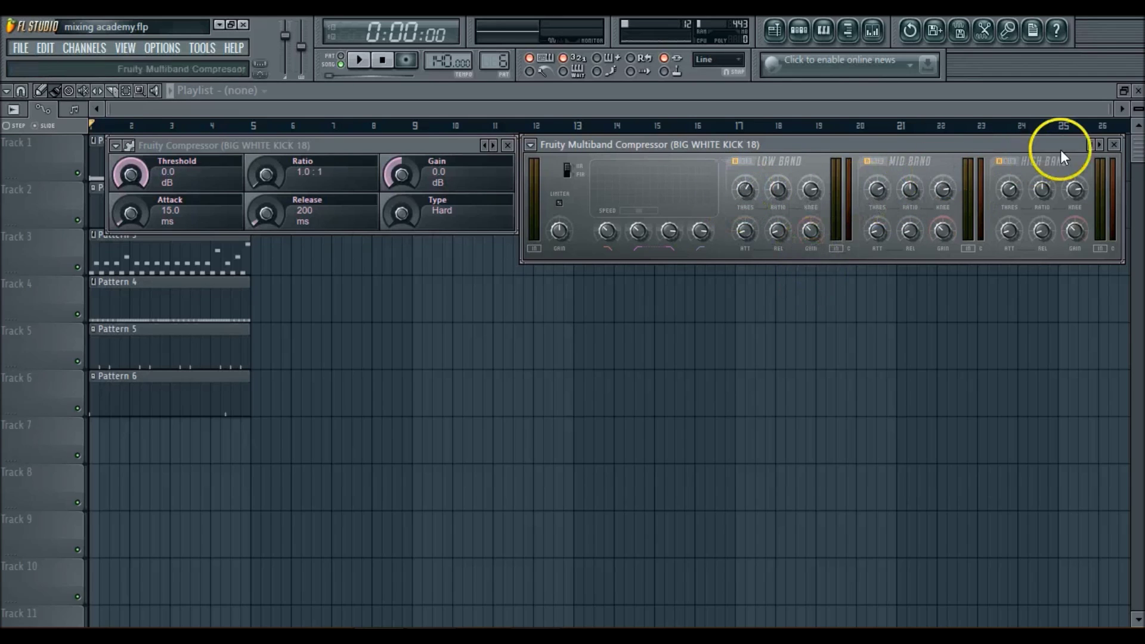
{"action": "left_click", "coordinate": [195, 145]}
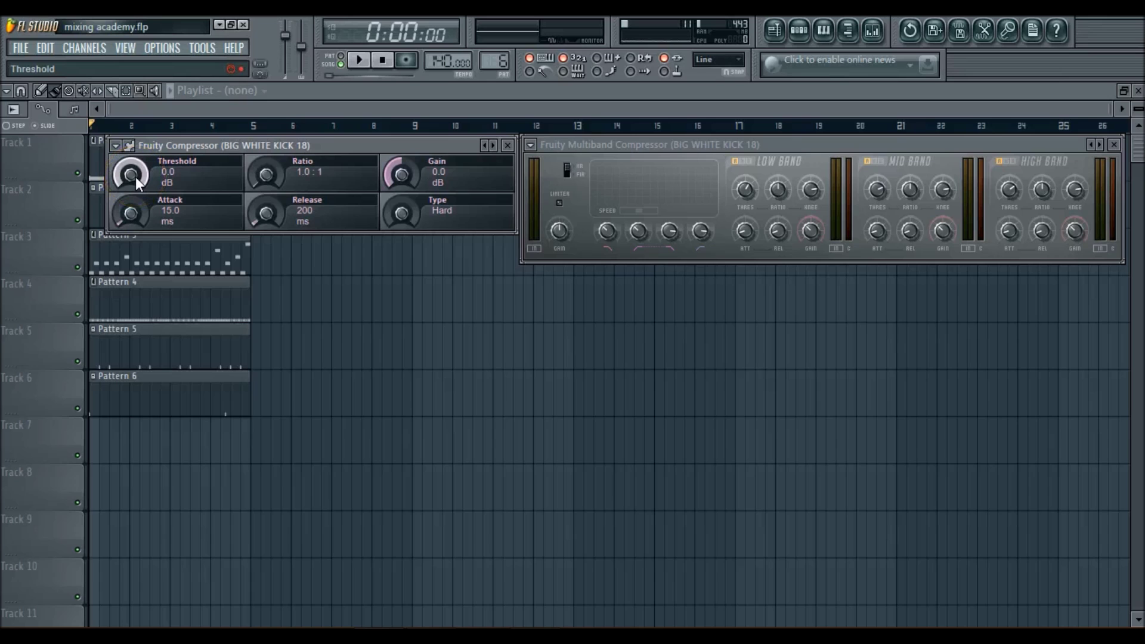
Turn the Fruity Compressor's Ratio knob down to 0.4:1
{"action": "mouse_move", "coordinate": [272, 174]}
{"action": "left_mouse_down"}
{"action": "mouse_move", "coordinate": [274, 53]}
{"action": "mouse_move", "coordinate": [278, 159]}
{"action": "mouse_move", "coordinate": [263, 183]}
{"action": "left_mouse_up"}
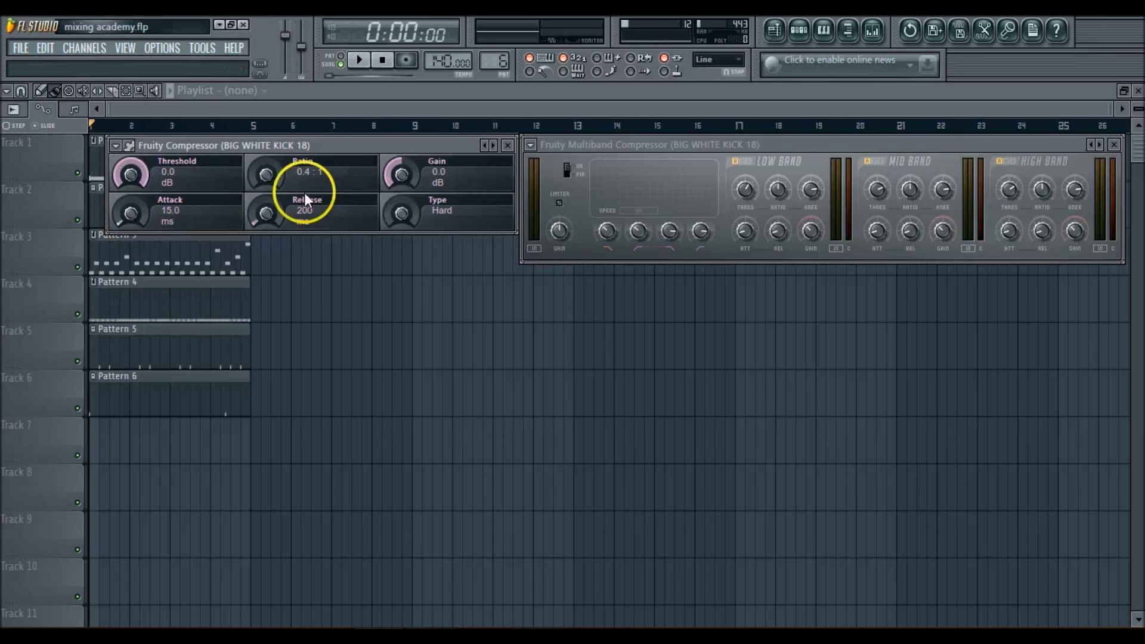
Sweep the compressor ratio up through 1.6, 2.1, 6.3 and 7.1:1, then settle it at 3.9:1
{"action": "left_click_drag", "start_coordinate": [269, 177], "coordinate": [269, 171]}
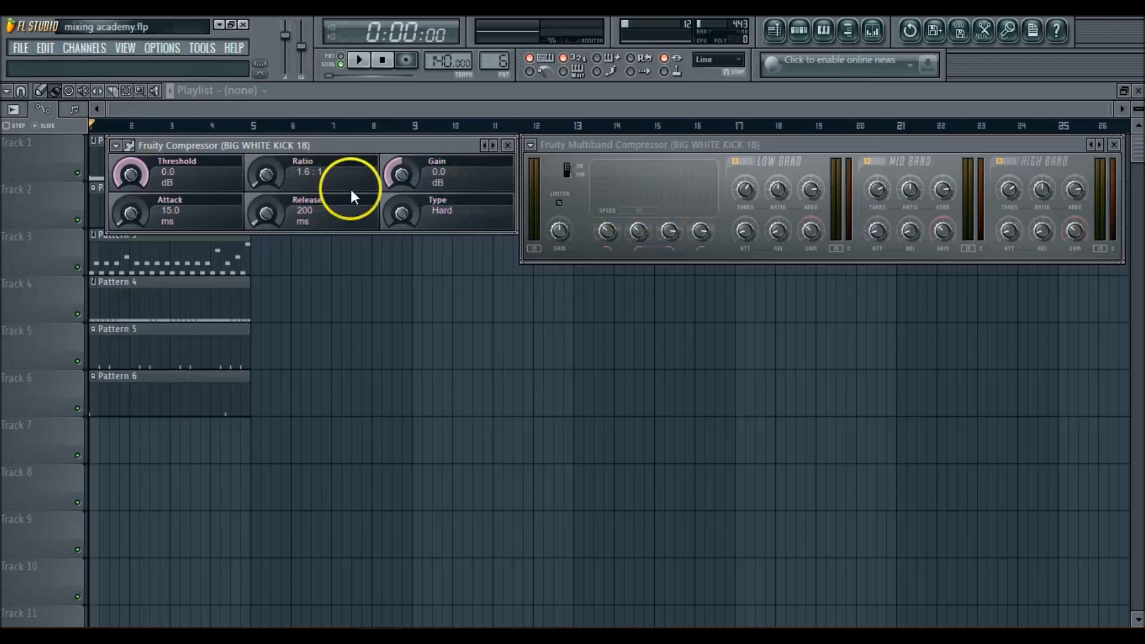
{"action": "left_click_drag", "start_coordinate": [262, 174], "coordinate": [263, 168]}
{"action": "left_click_drag", "start_coordinate": [262, 176], "coordinate": [262, 138]}
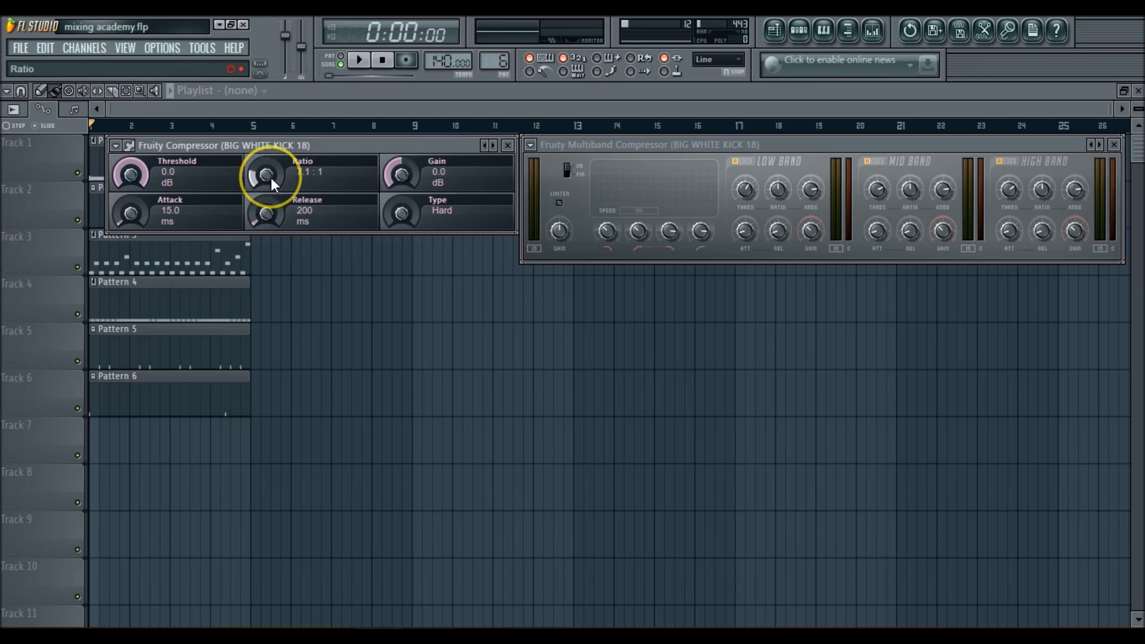
{"action": "left_click_drag", "start_coordinate": [271, 178], "coordinate": [266, 174]}
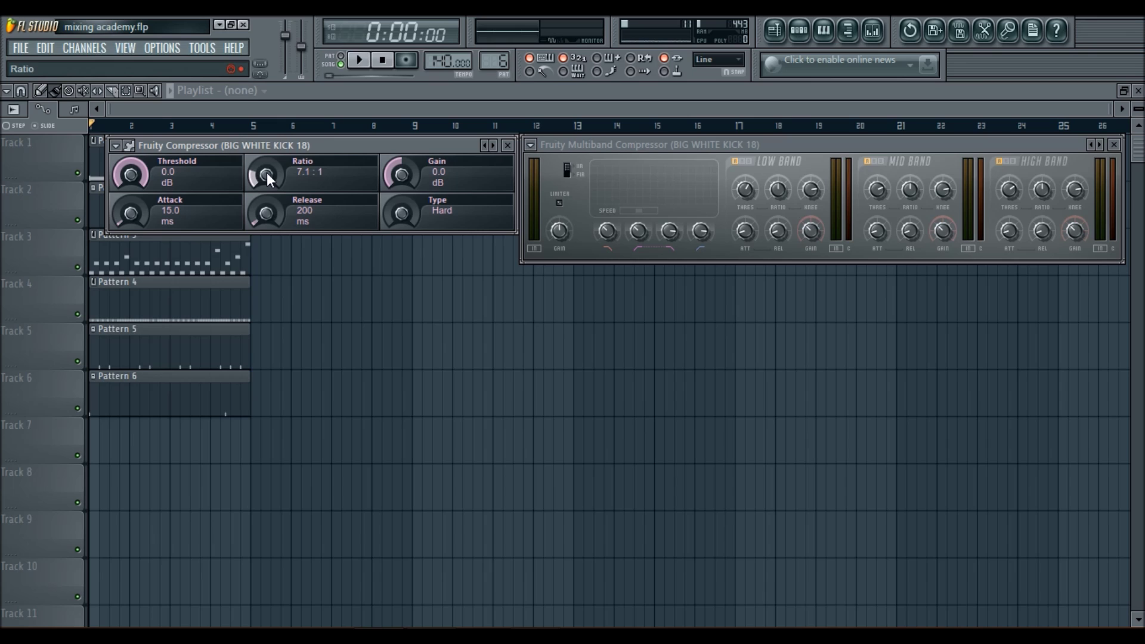
{"action": "left_click_drag", "start_coordinate": [266, 173], "coordinate": [271, 196]}
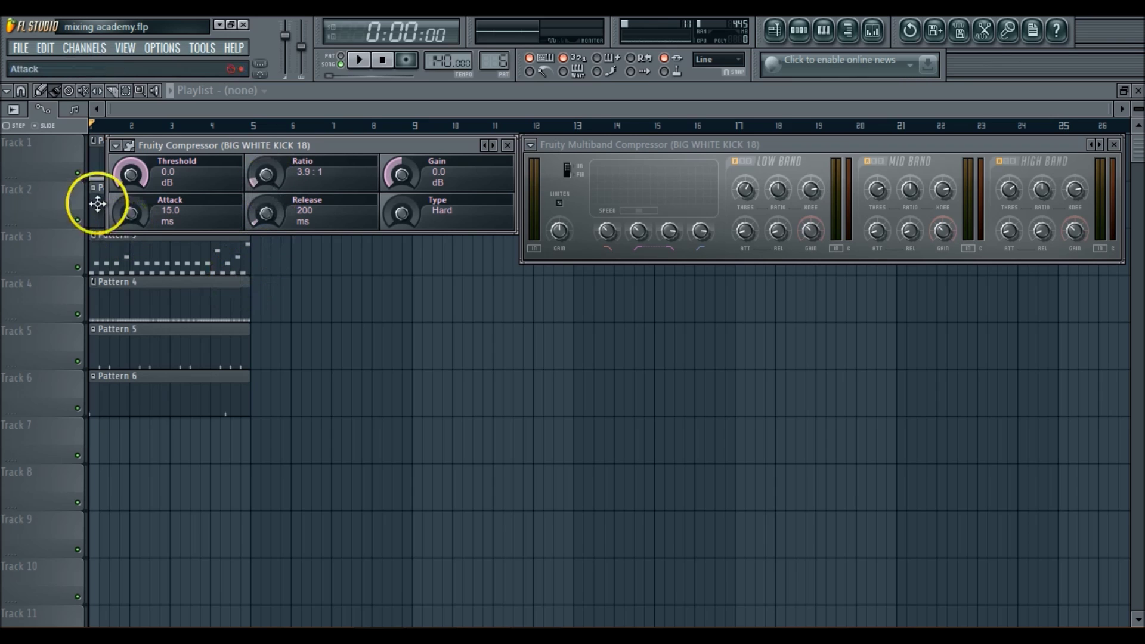
Drop the compressor attack to 0.0 ms, then raise it through about 134 ms to roughly 176.6 ms
{"action": "mouse_move", "coordinate": [130, 213]}
{"action": "left_mouse_down"}
{"action": "mouse_move", "coordinate": [130, 239]}
{"action": "mouse_move", "coordinate": [130, 213]}
{"action": "left_mouse_up"}
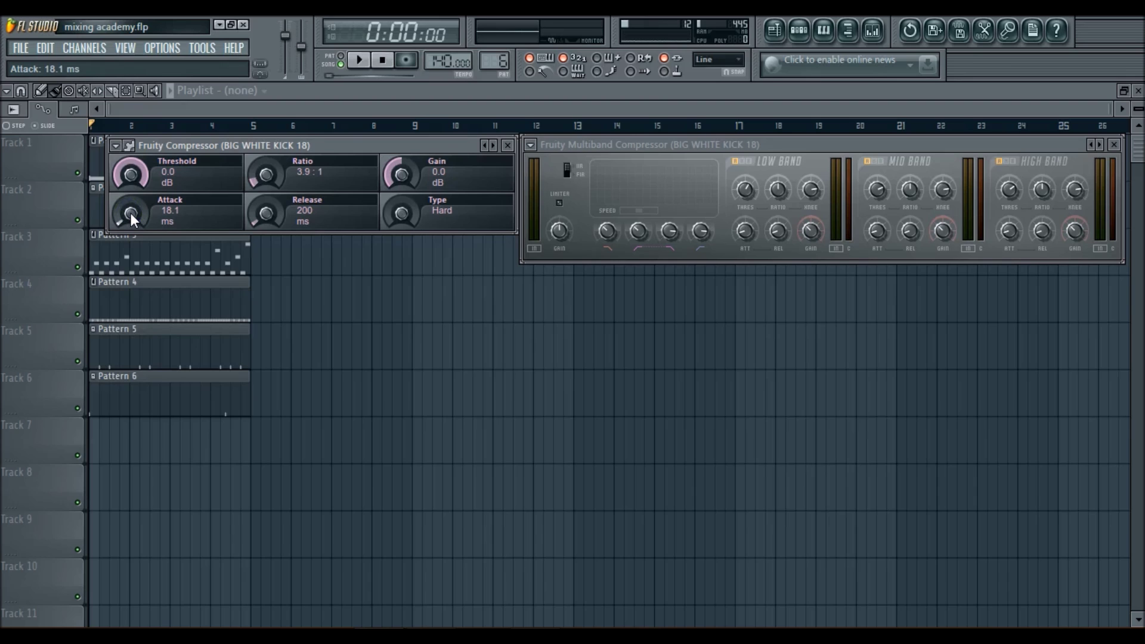
{"action": "left_click", "coordinate": [191, 195]}
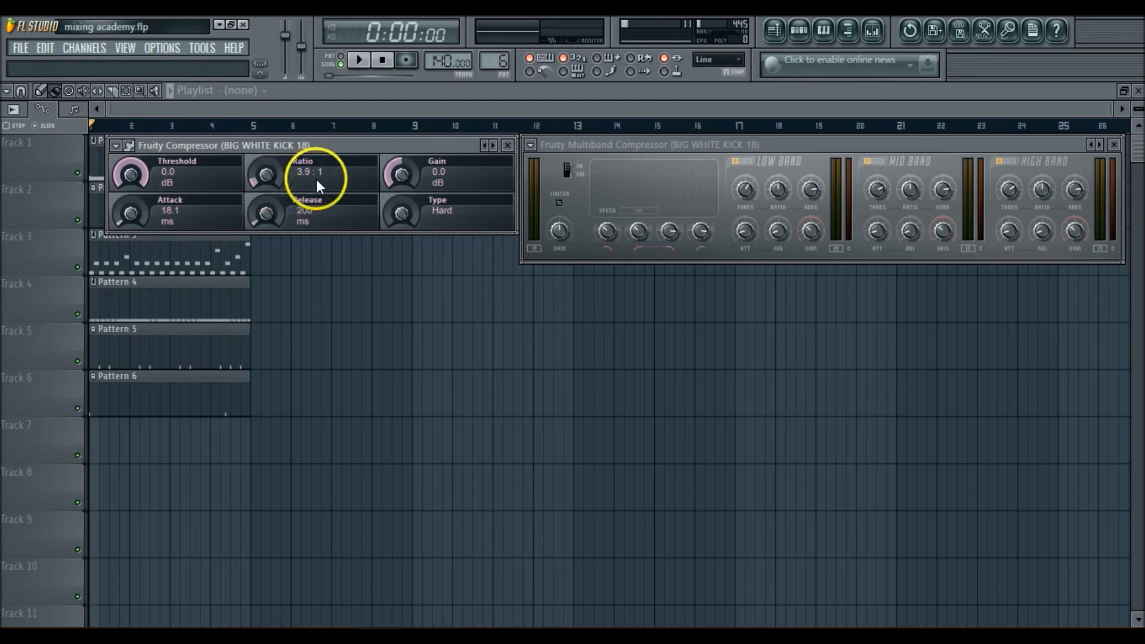
{"action": "left_click_drag", "start_coordinate": [124, 217], "coordinate": [137, 293]}
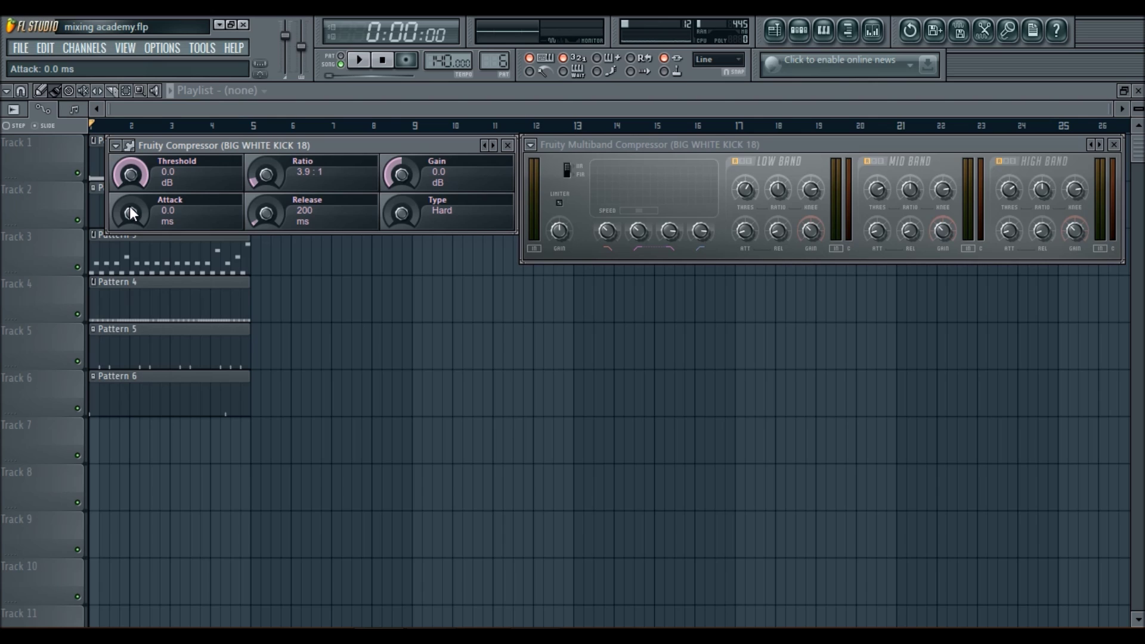
{"action": "left_click_drag", "start_coordinate": [130, 214], "coordinate": [130, 137]}
{"action": "left_click_drag", "start_coordinate": [130, 213], "coordinate": [129, 196]}
{"action": "left_click_drag", "start_coordinate": [745, 232], "coordinate": [753, 144]}
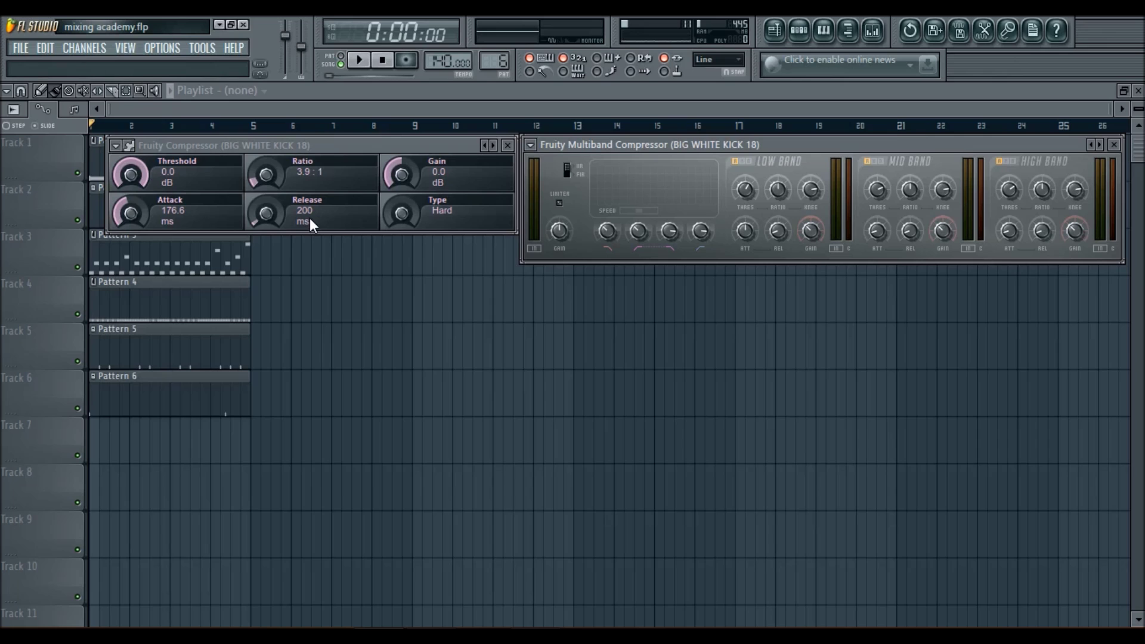
{"action": "left_click", "coordinate": [283, 227]}
{"action": "left_click_drag", "start_coordinate": [286, 210], "coordinate": [312, 177]}
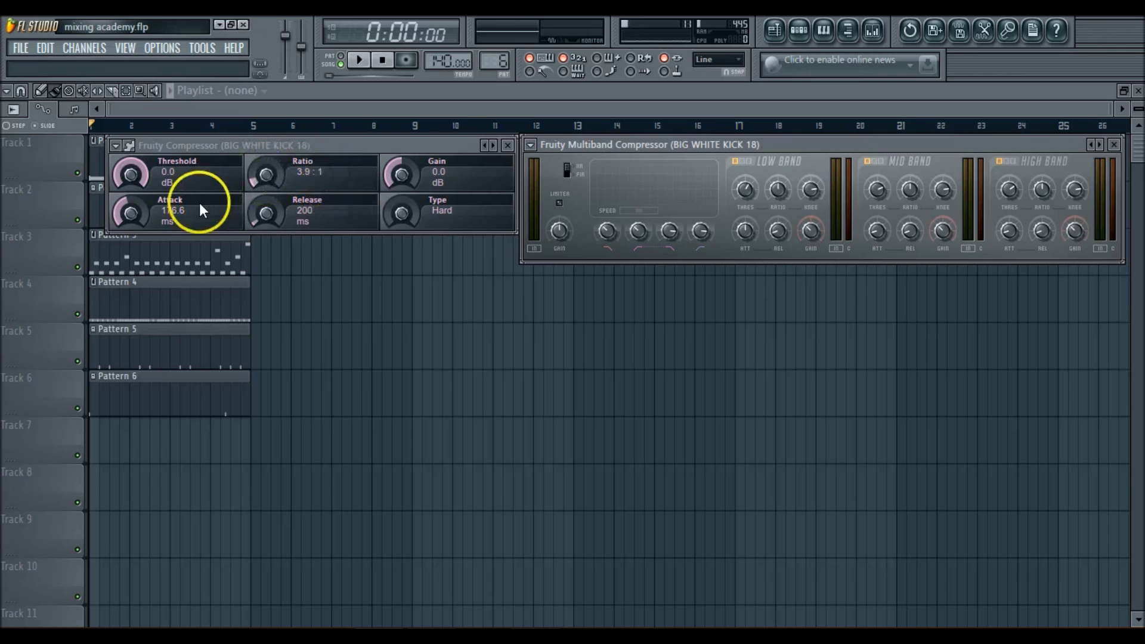
{"action": "mouse_move", "coordinate": [292, 173]}
{"action": "left_mouse_down"}
{"action": "mouse_move", "coordinate": [260, 238]}
{"action": "mouse_move", "coordinate": [268, 222]}
{"action": "mouse_move", "coordinate": [300, 216]}
{"action": "left_mouse_up"}
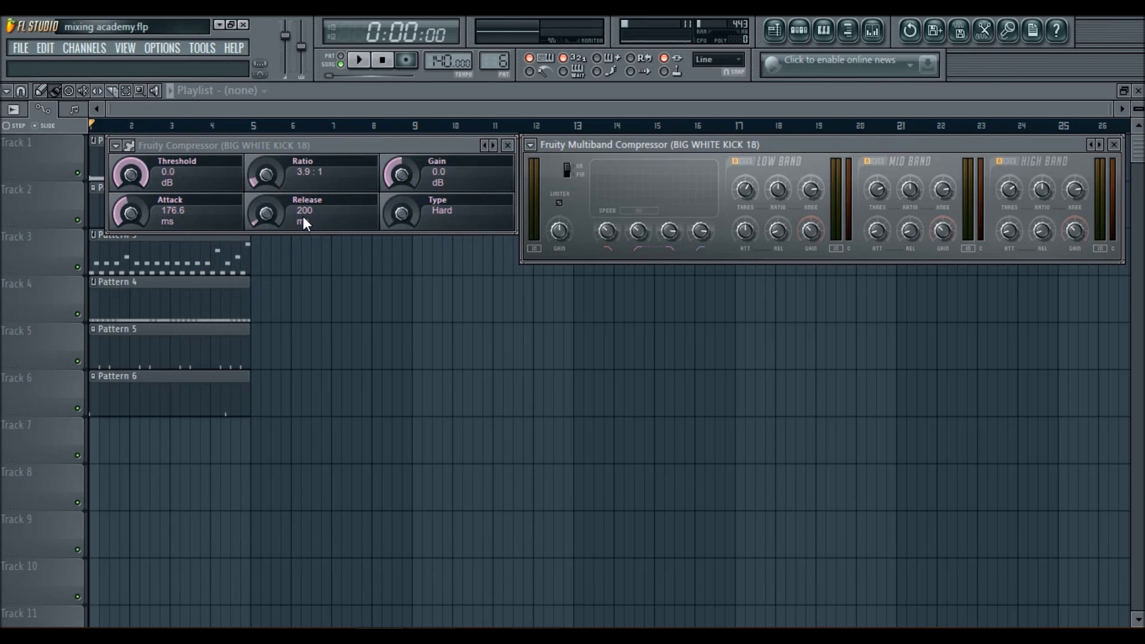
{"action": "mouse_move", "coordinate": [301, 220]}
{"action": "left_mouse_down"}
{"action": "mouse_move", "coordinate": [346, 213]}
{"action": "mouse_move", "coordinate": [195, 161]}
{"action": "mouse_move", "coordinate": [431, 187]}
{"action": "mouse_move", "coordinate": [180, 205]}
{"action": "mouse_move", "coordinate": [71, 161]}
{"action": "mouse_move", "coordinate": [366, 183]}
{"action": "left_mouse_up"}
{"action": "mouse_move", "coordinate": [366, 184]}
{"action": "left_mouse_down"}
{"action": "mouse_move", "coordinate": [288, 216]}
{"action": "mouse_move", "coordinate": [271, 206]}
{"action": "left_mouse_up"}
Raise the compressor output gain to 2.6 dB, then turn the Type knob up toward Vintage/R
{"action": "left_click_drag", "start_coordinate": [411, 181], "coordinate": [411, 173]}
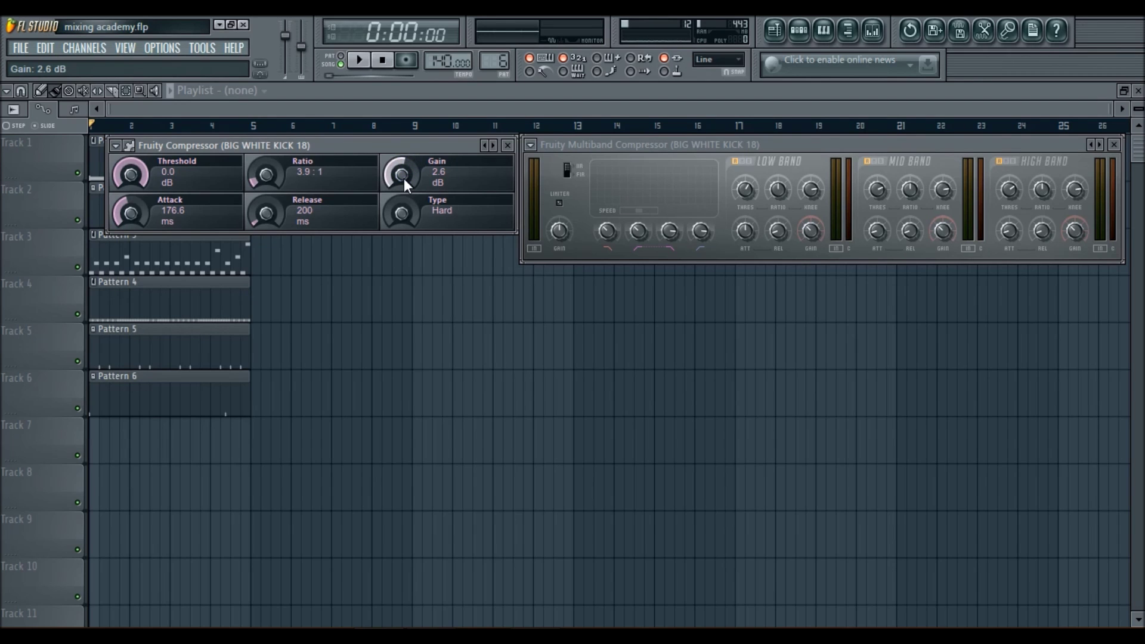
{"action": "left_click_drag", "start_coordinate": [402, 186], "coordinate": [402, 188]}
{"action": "left_click_drag", "start_coordinate": [402, 221], "coordinate": [433, 587]}
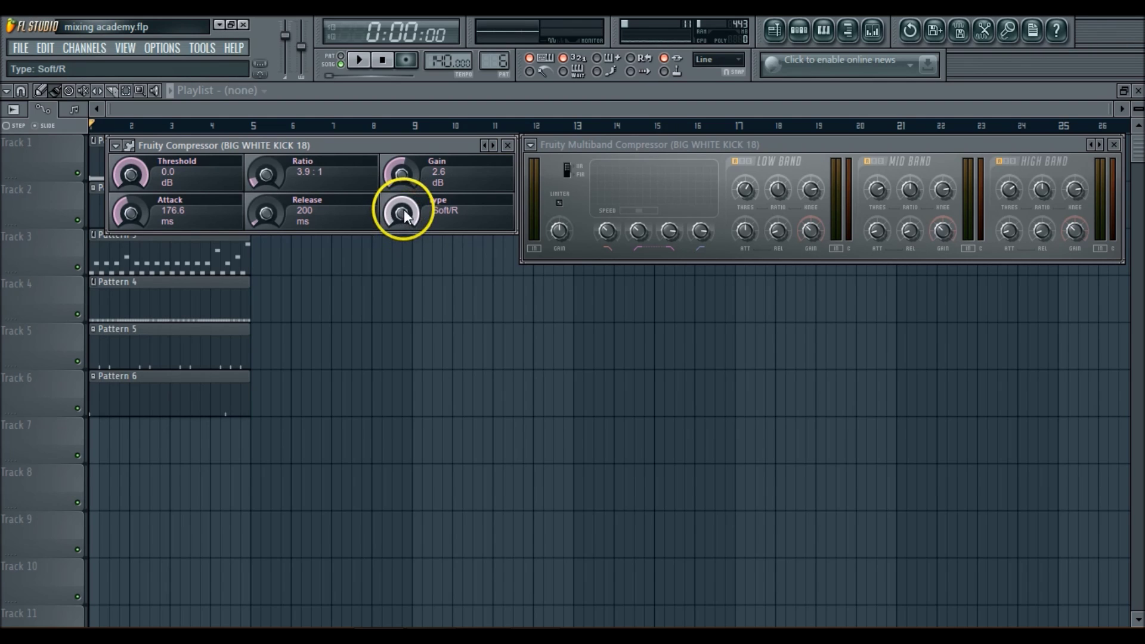
Set the Fruity Compressor's compression Type to Medium/R
{"action": "left_click_drag", "start_coordinate": [404, 216], "coordinate": [404, 274]}
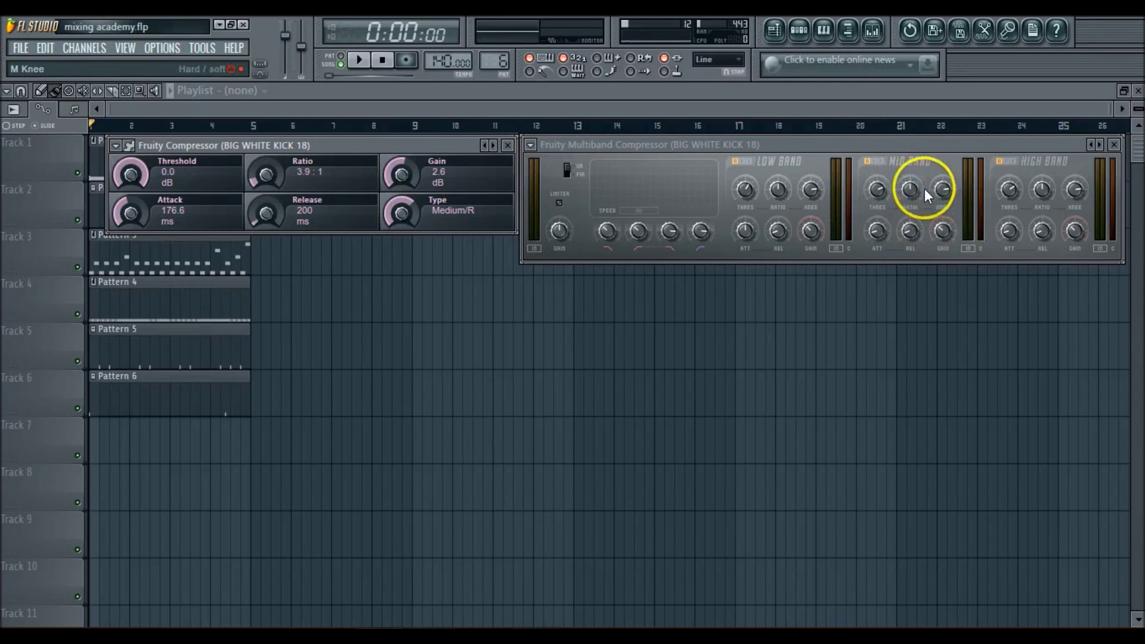
{"action": "left_click", "coordinate": [1073, 231]}
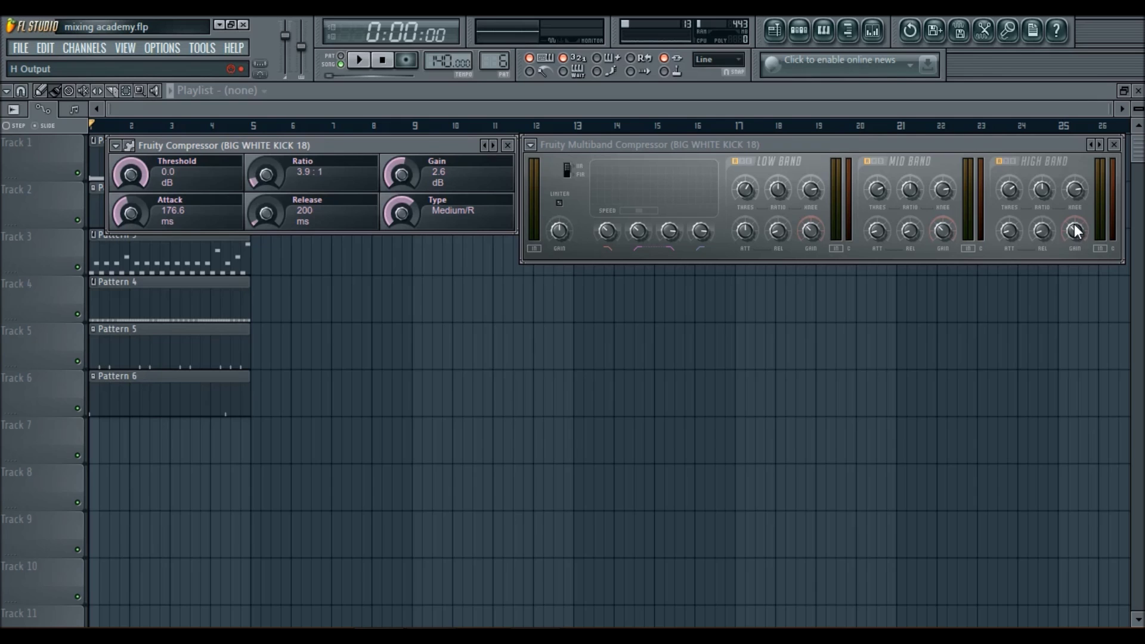
{"action": "left_click", "coordinate": [1064, 181]}
{"action": "left_click", "coordinate": [1081, 250]}
{"action": "left_click", "coordinate": [970, 162]}
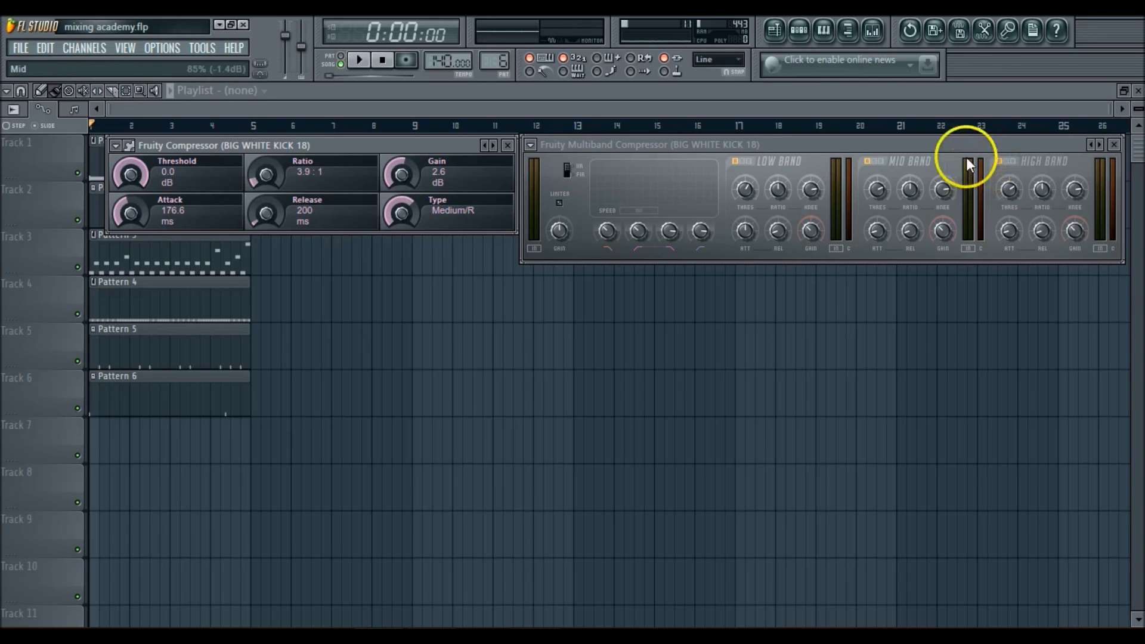